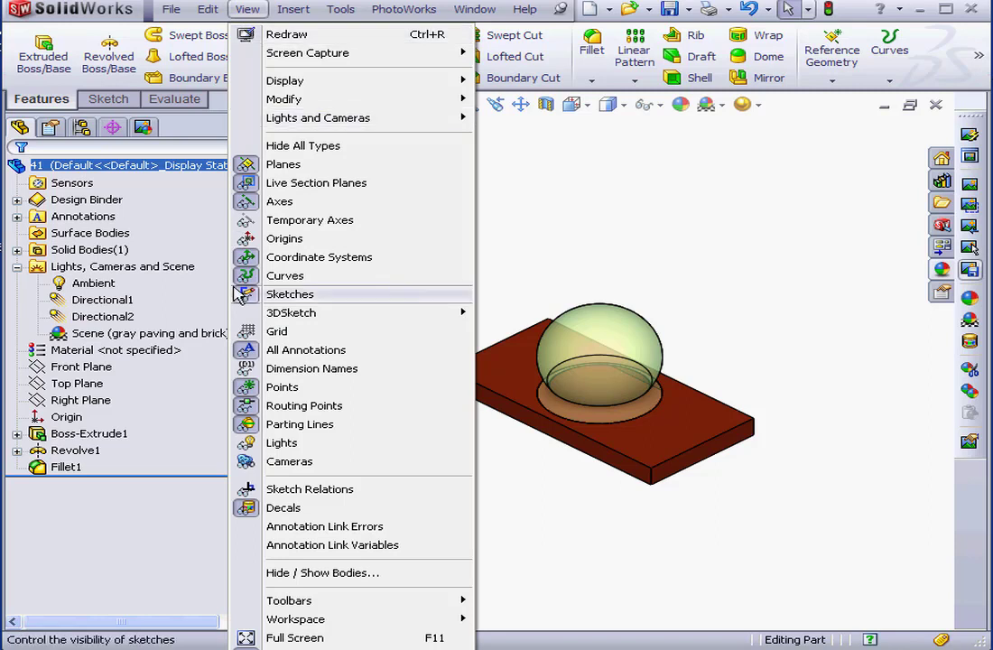
Show the light symbols in the graphics view and add a new directional light to the part.
{"action": "left_click", "coordinate": [250, 446]}
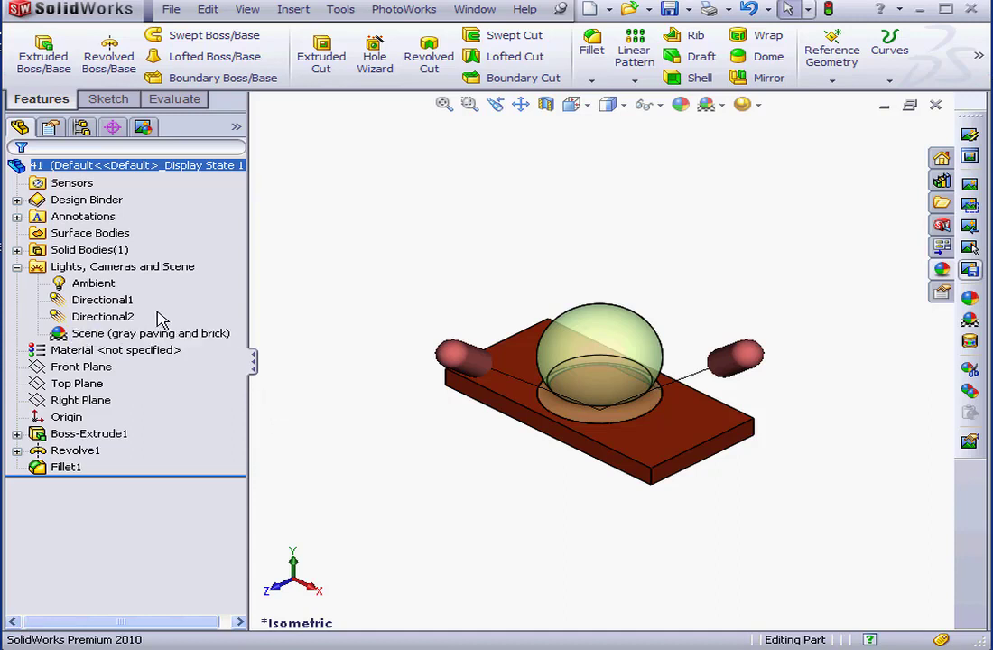
{"action": "left_click", "coordinate": [99, 267]}
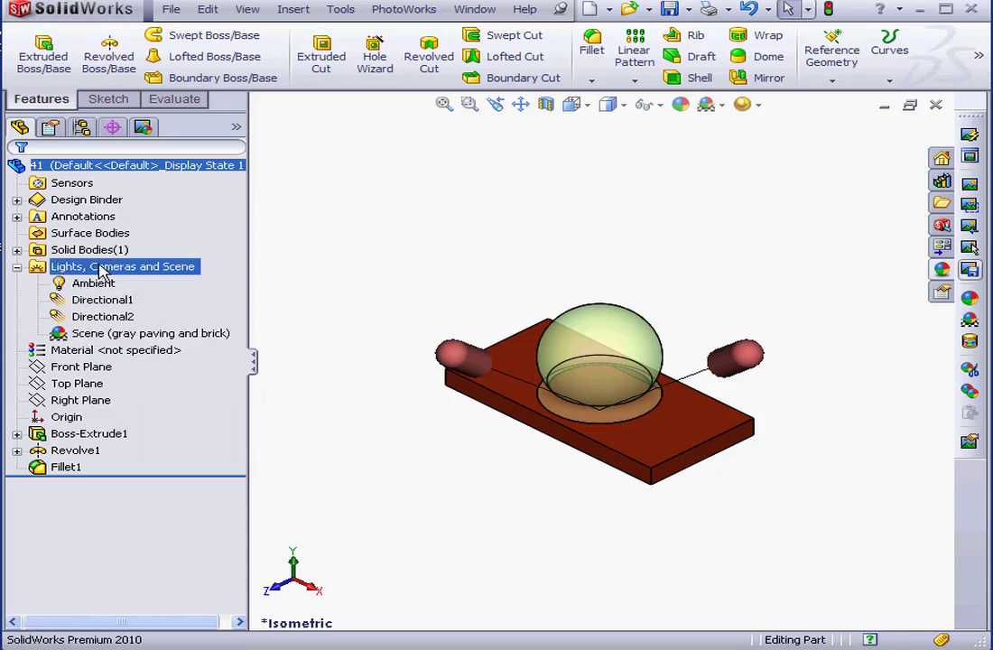
{"action": "right_click", "coordinate": [102, 272]}
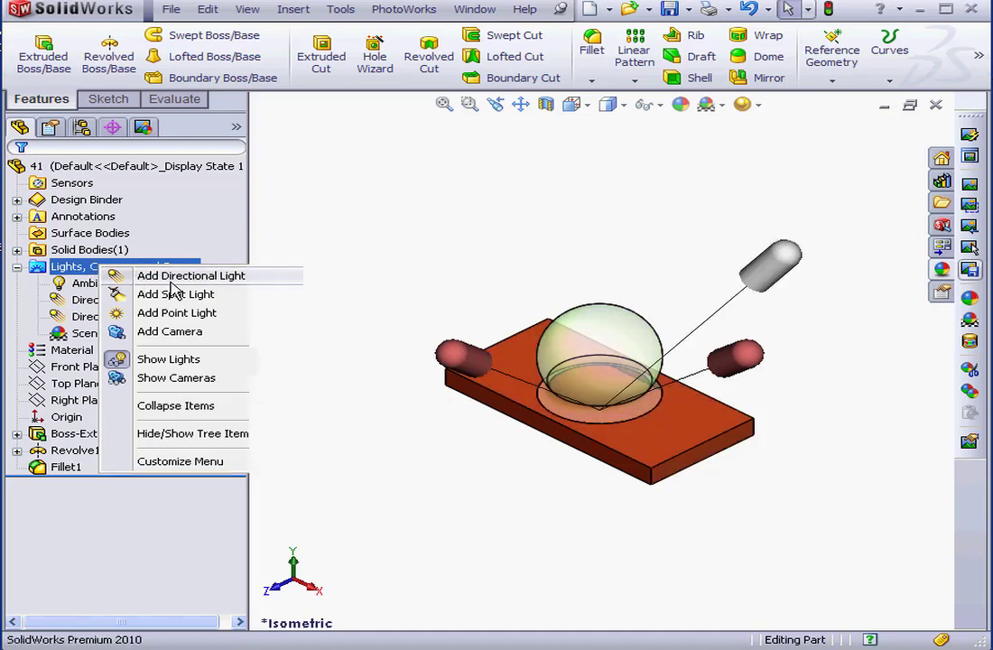
{"action": "left_click", "coordinate": [172, 280]}
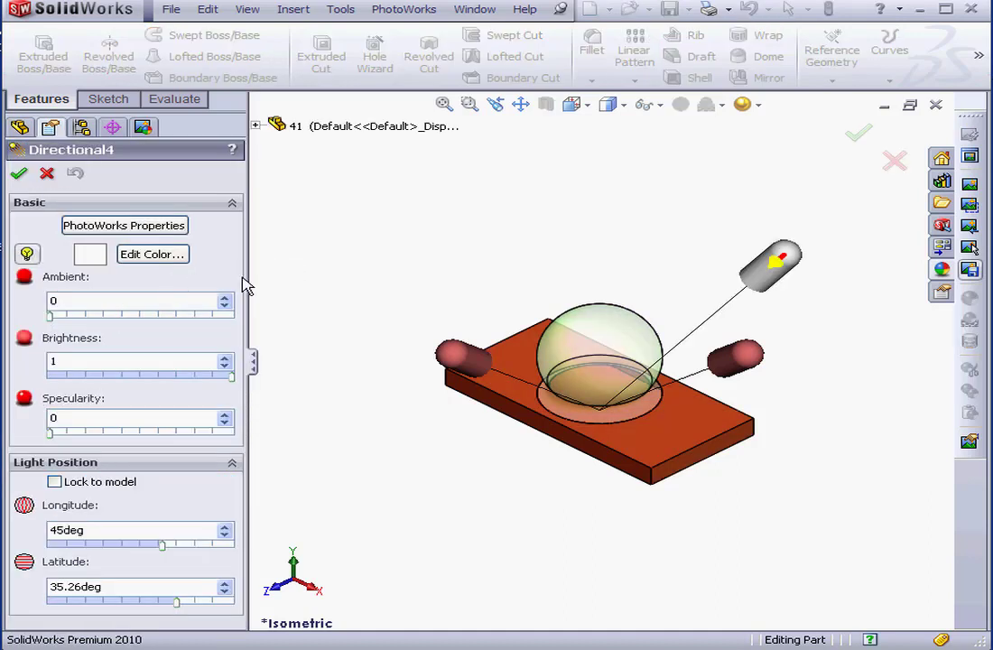
Set the new directional light's ambient value to about 0.12, leaving its colour white.
{"action": "left_click", "coordinate": [152, 255]}
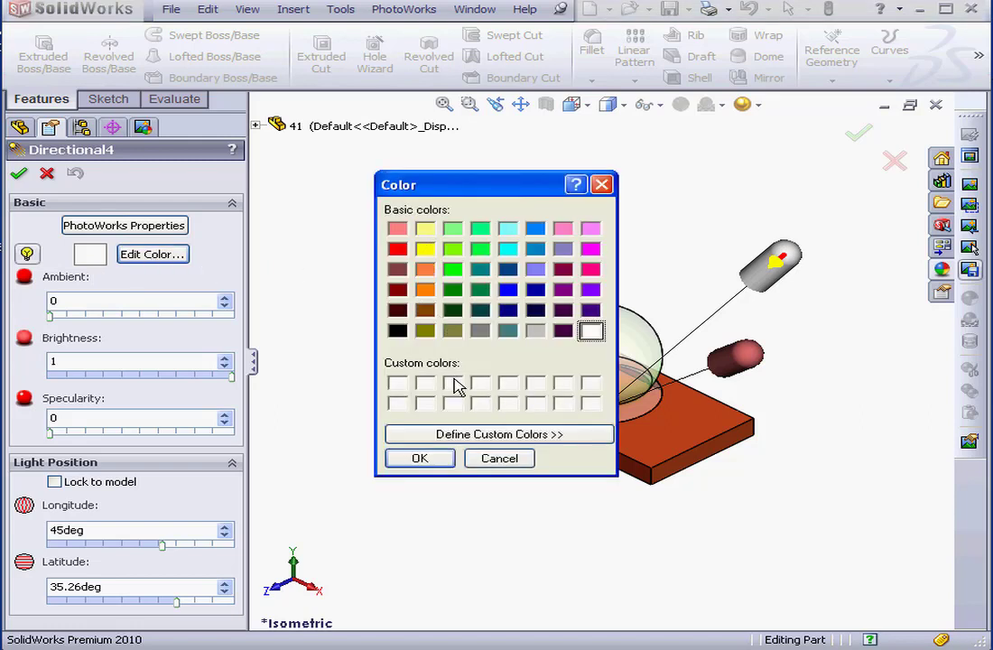
{"action": "left_click", "coordinate": [499, 459]}
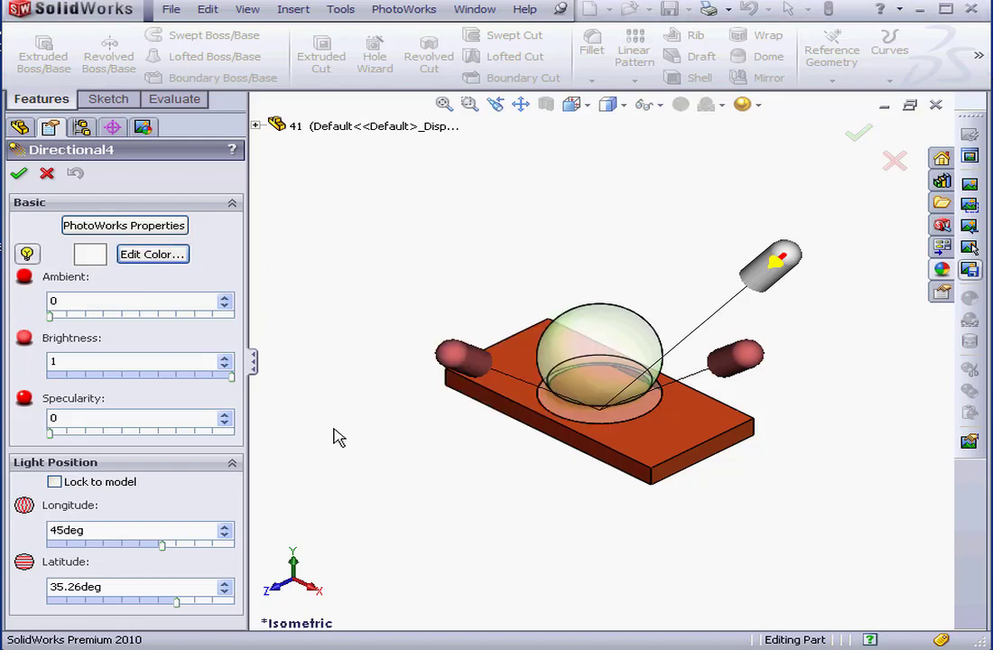
{"action": "left_click_drag", "start_coordinate": [51, 316], "coordinate": [73, 316]}
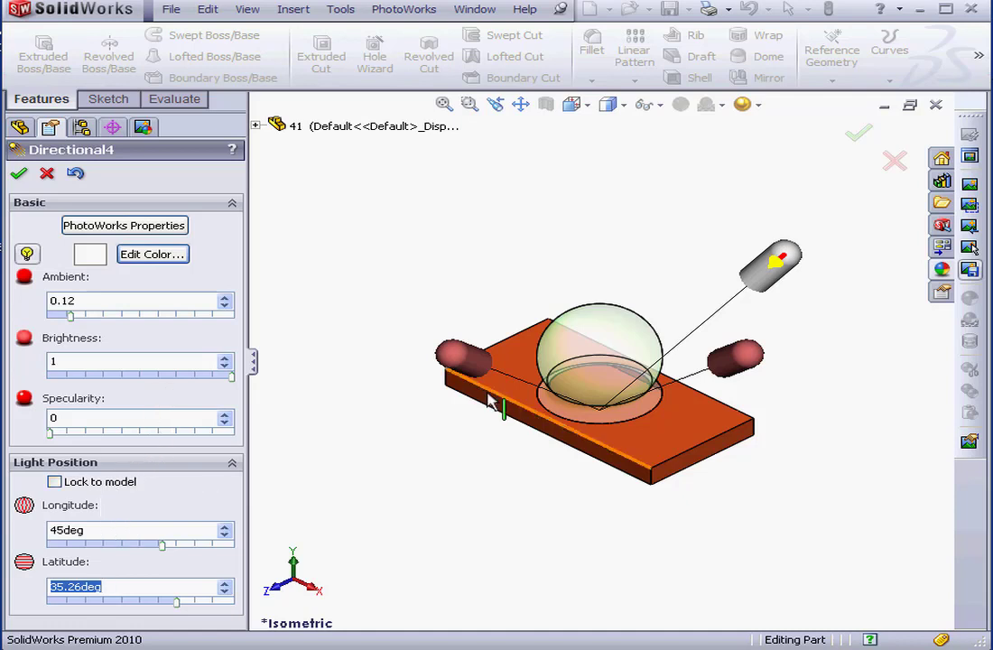
Move the new directional light to about 53.48° longitude and 21.05° latitude, and lock it to the model.
{"action": "left_click_drag", "start_coordinate": [782, 258], "coordinate": [794, 305]}
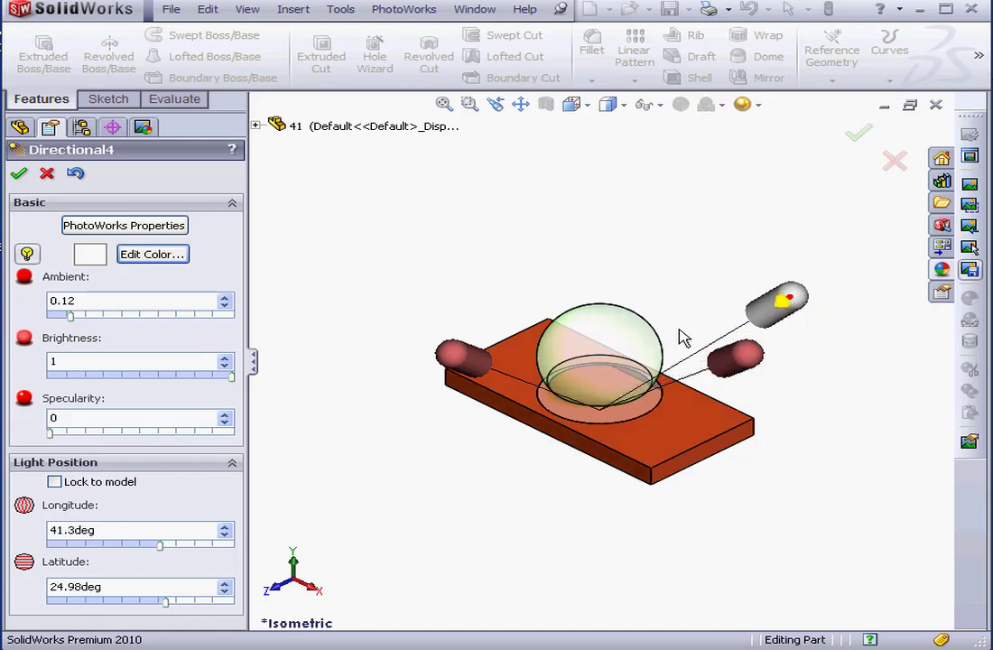
{"action": "mouse_move", "coordinate": [641, 355]}
{"action": "middle_mouse_down"}
{"action": "mouse_move", "coordinate": [637, 328]}
{"action": "mouse_move", "coordinate": [607, 310]}
{"action": "mouse_move", "coordinate": [538, 306]}
{"action": "mouse_move", "coordinate": [663, 306]}
{"action": "mouse_move", "coordinate": [650, 308]}
{"action": "mouse_move", "coordinate": [656, 317]}
{"action": "middle_mouse_up"}
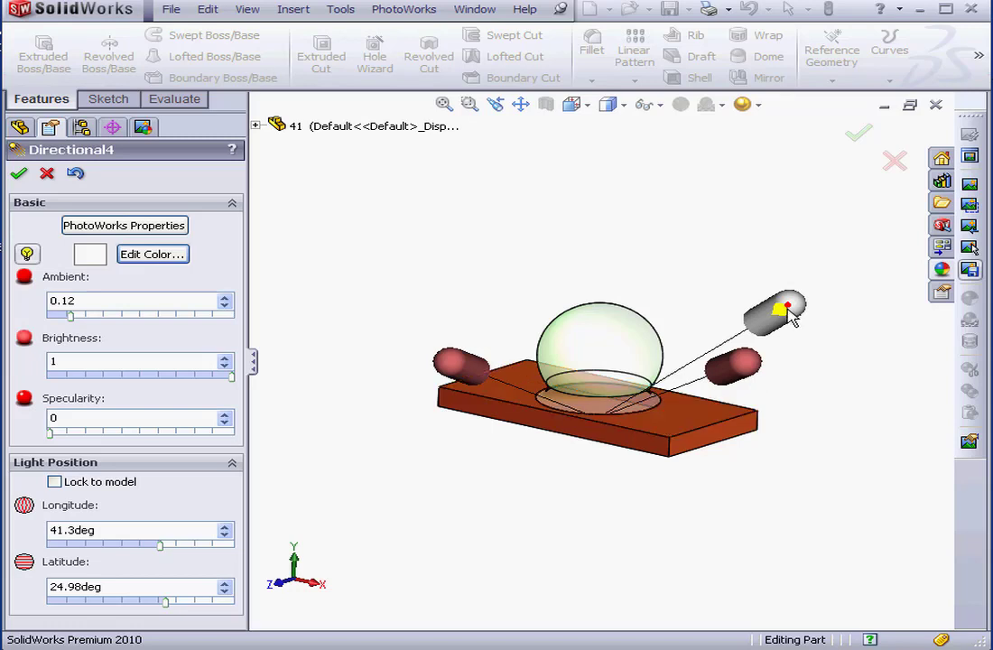
{"action": "left_click_drag", "start_coordinate": [792, 317], "coordinate": [850, 338]}
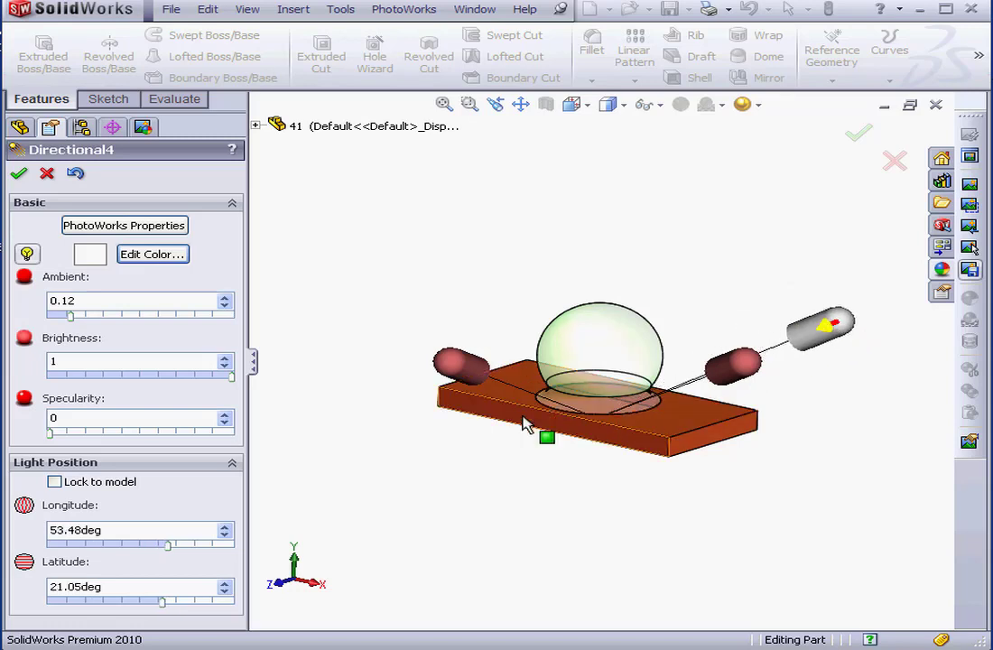
{"action": "left_click", "coordinate": [55, 482]}
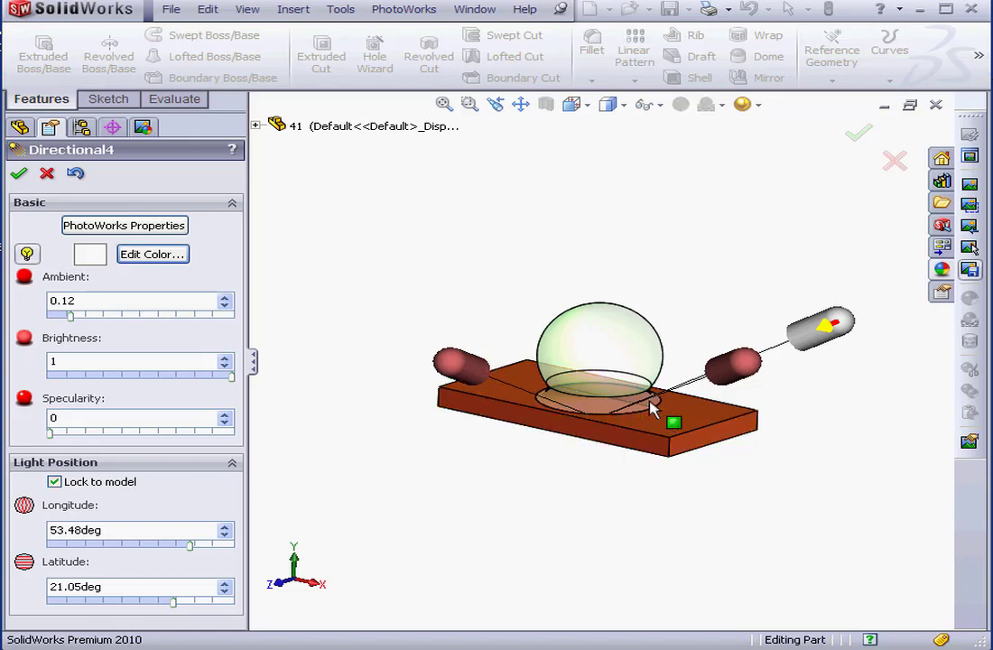
{"action": "middle_click_drag", "start_coordinate": [668, 417], "coordinate": [648, 396]}
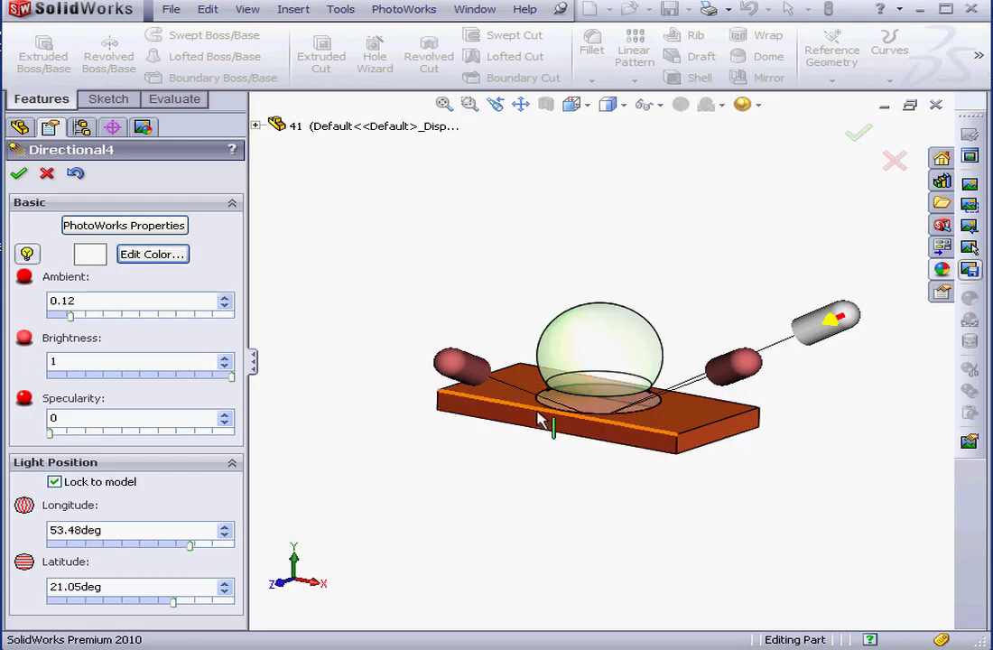
Open the new light's PhotoWorks properties and a render preview, and switch the light off and on again in PhotoWorks.
{"action": "left_click", "coordinate": [183, 227]}
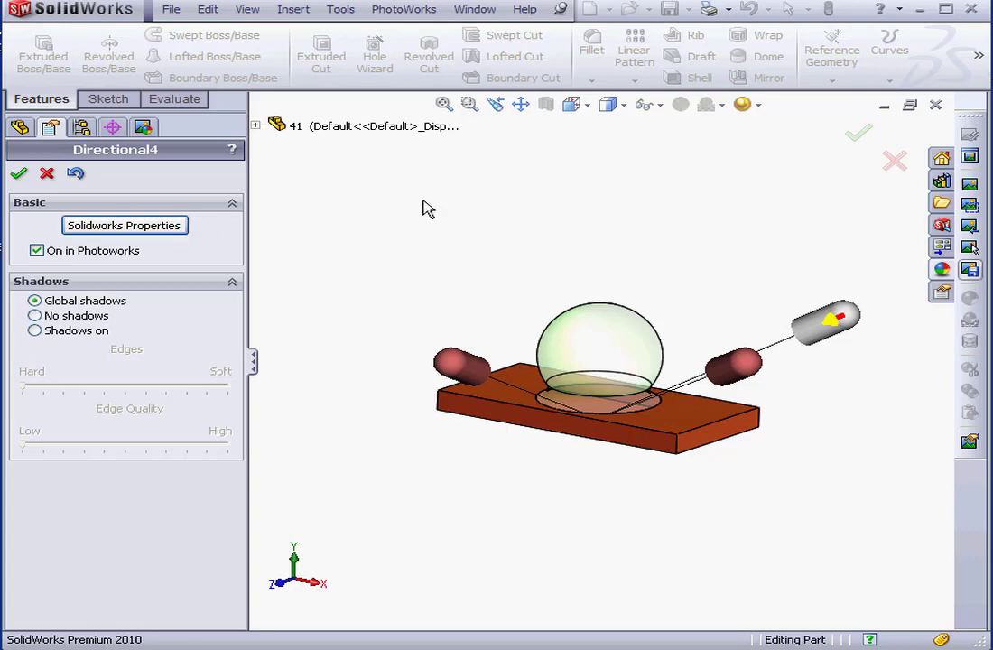
{"action": "left_click", "coordinate": [971, 157]}
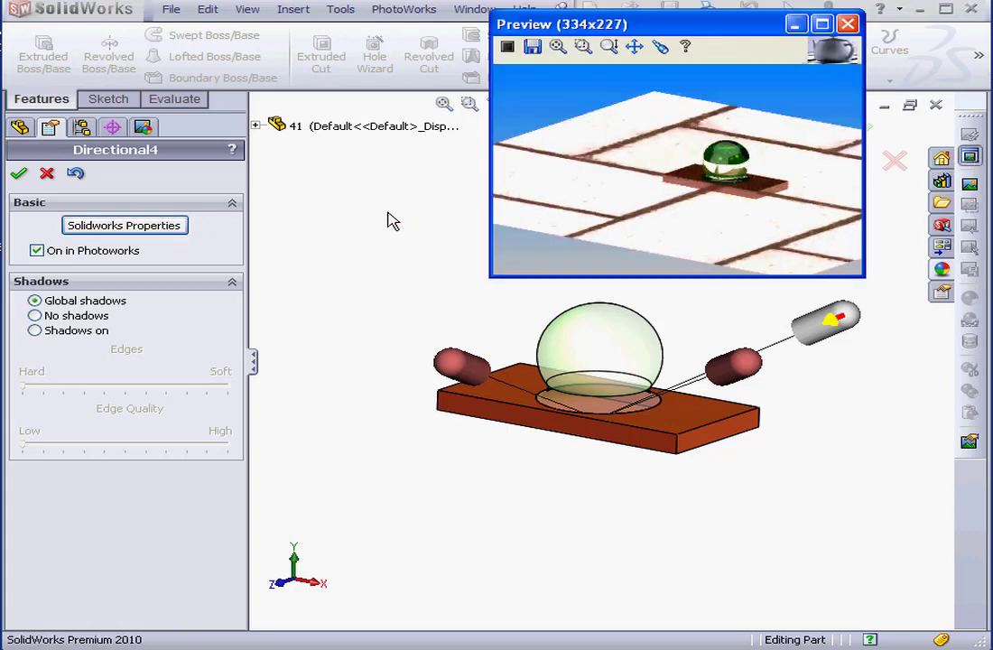
{"action": "left_click", "coordinate": [36, 251]}
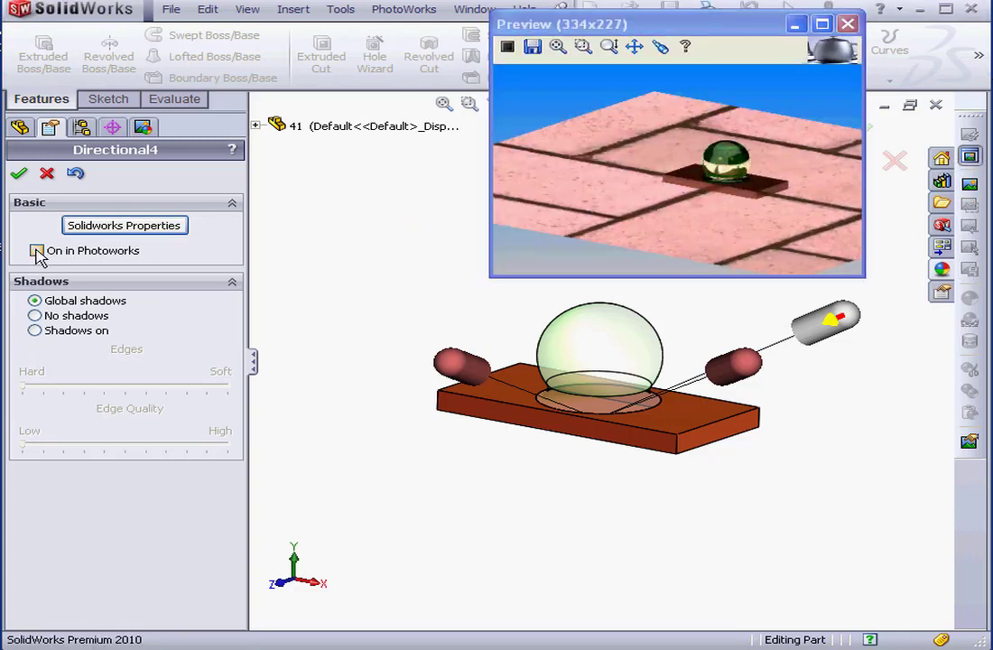
{"action": "left_click", "coordinate": [36, 251]}
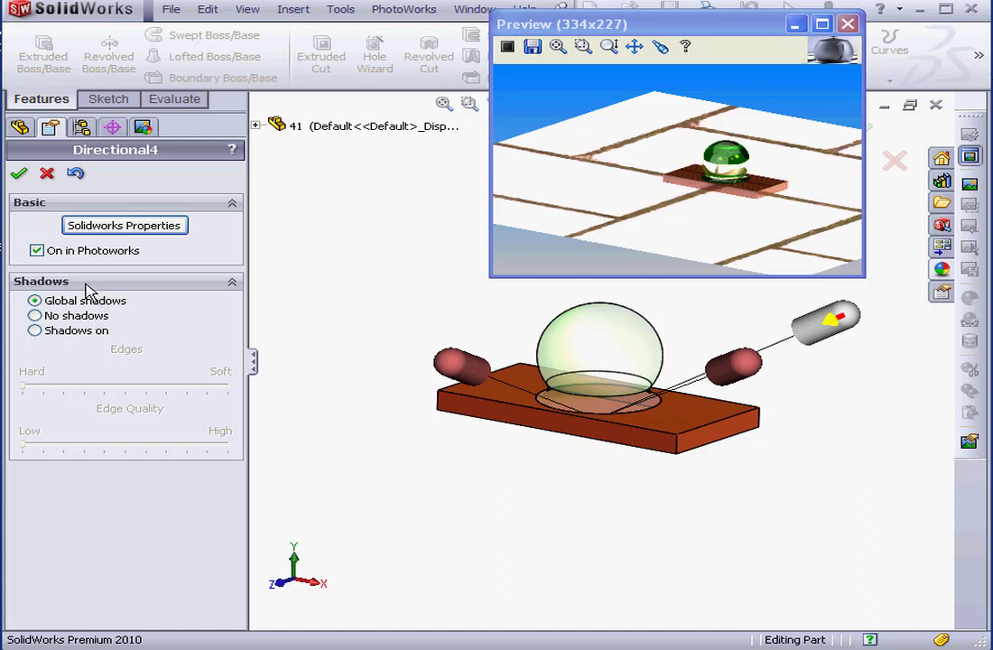
Enable individual shadows for the new directional light with fully hard edges, and accept its properties.
{"action": "left_click", "coordinate": [35, 316]}
{"action": "left_click", "coordinate": [36, 331]}
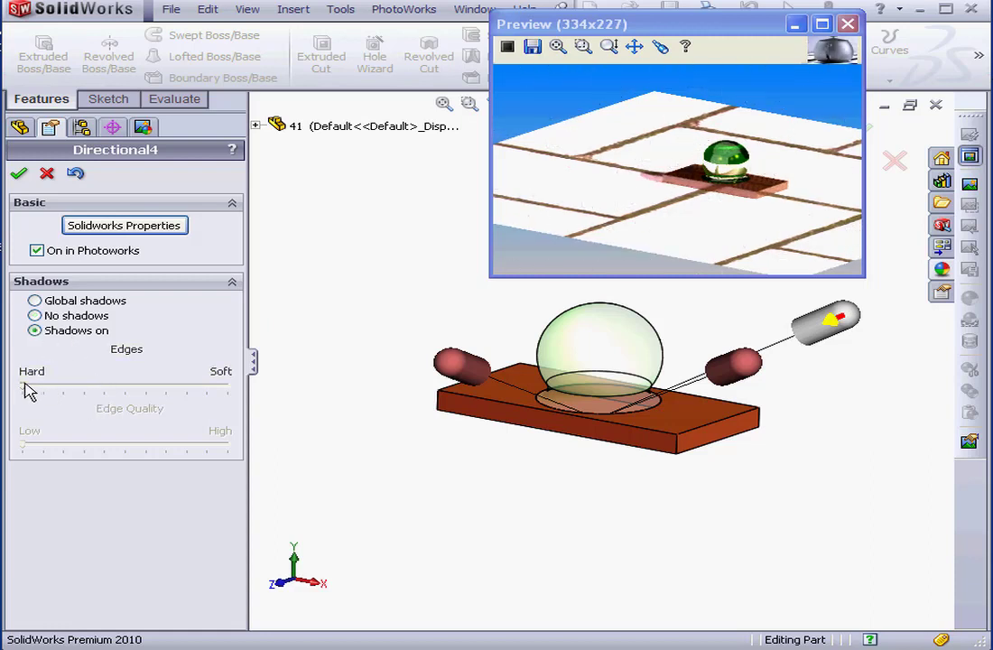
{"action": "left_click_drag", "start_coordinate": [25, 390], "coordinate": [125, 388]}
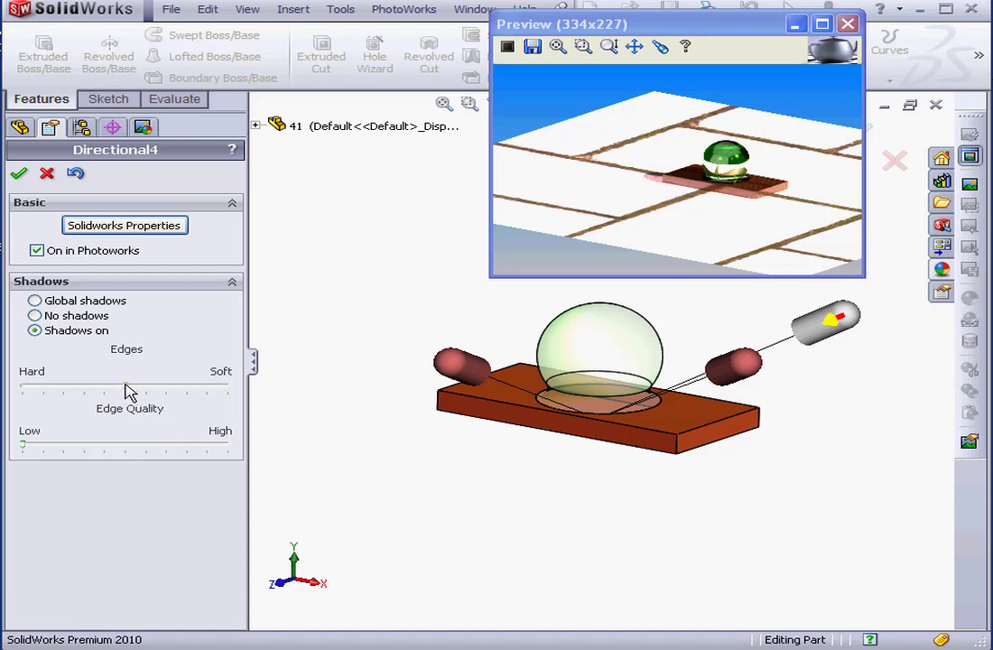
{"action": "left_click_drag", "start_coordinate": [126, 392], "coordinate": [20, 394]}
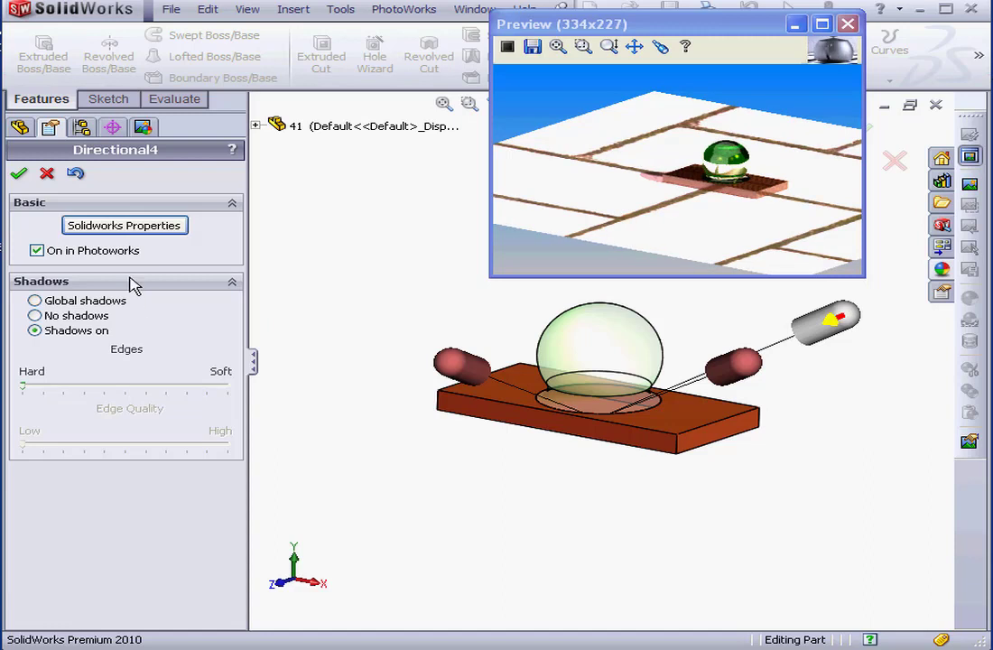
{"action": "left_click", "coordinate": [19, 174]}
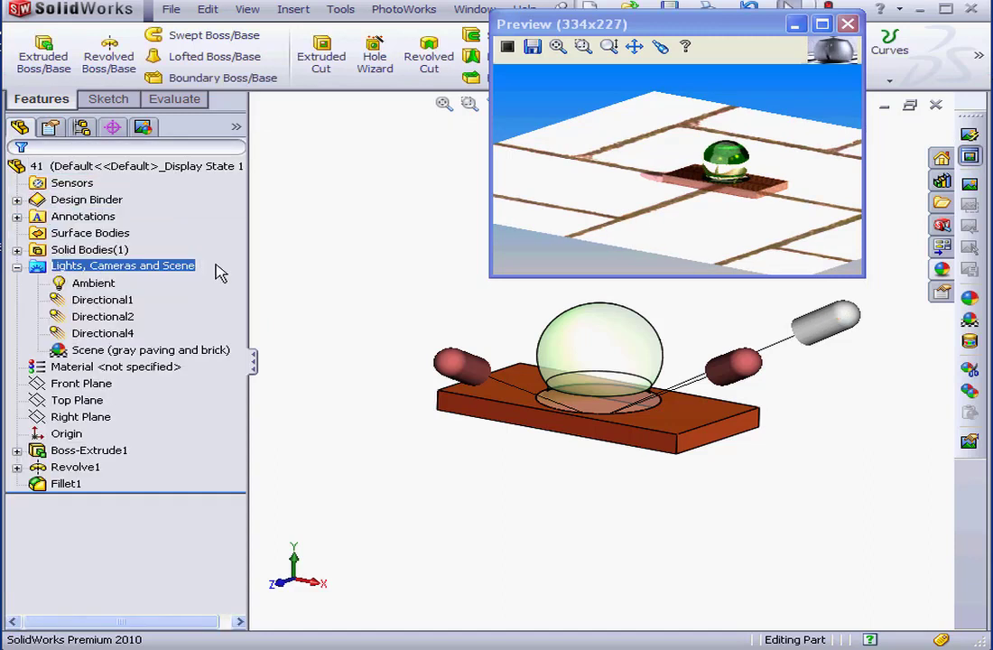
Turn off the Ambient, Directional1 and Directional2 lights in the PhotoWorks render lighting.
{"action": "left_click", "coordinate": [143, 127]}
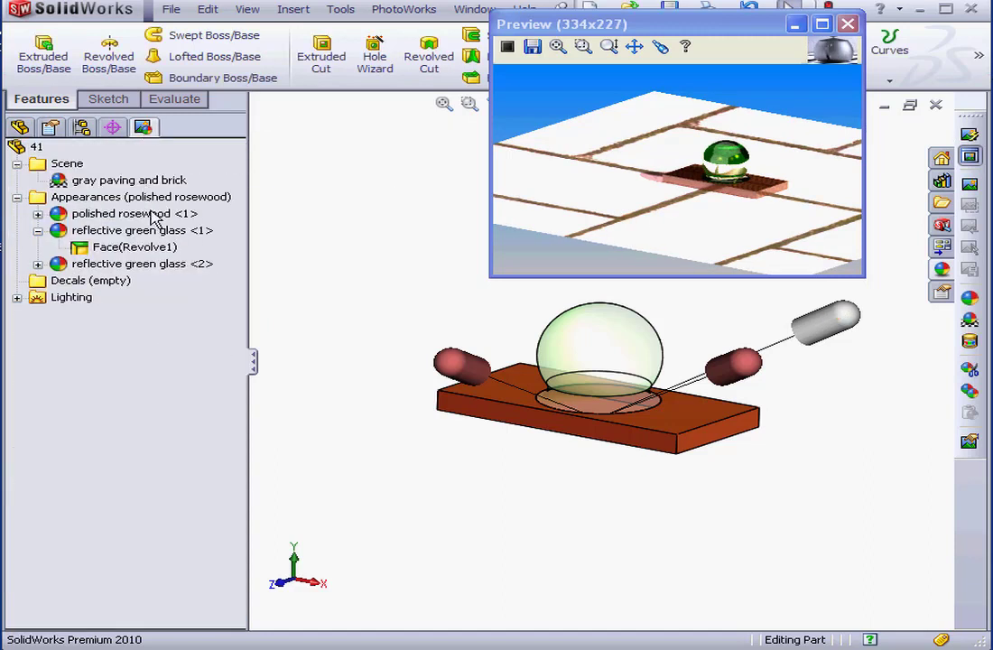
{"action": "left_click", "coordinate": [18, 298]}
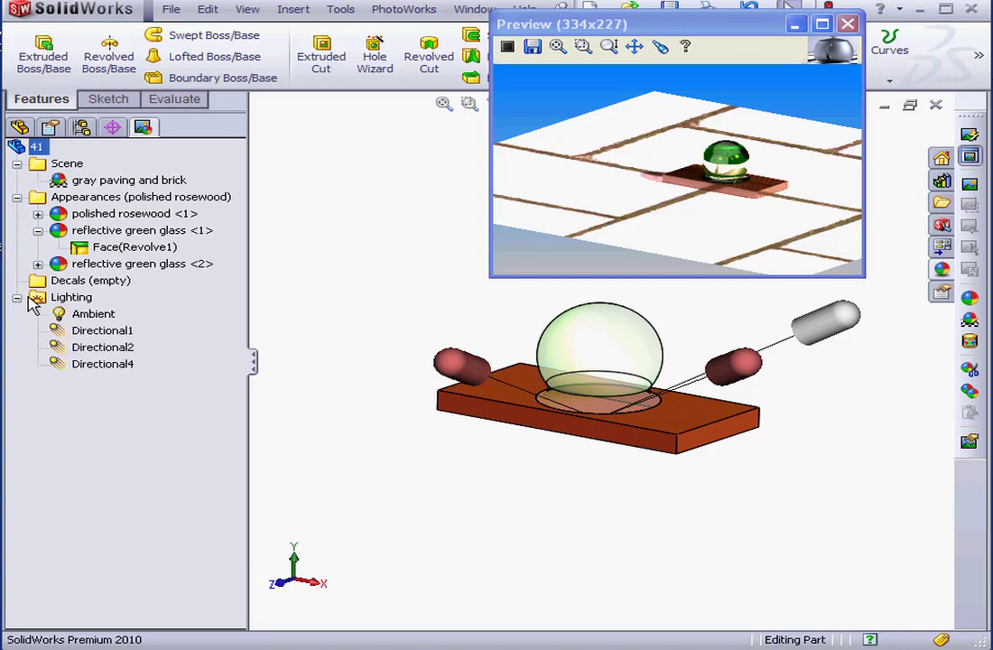
{"action": "right_click", "coordinate": [76, 332]}
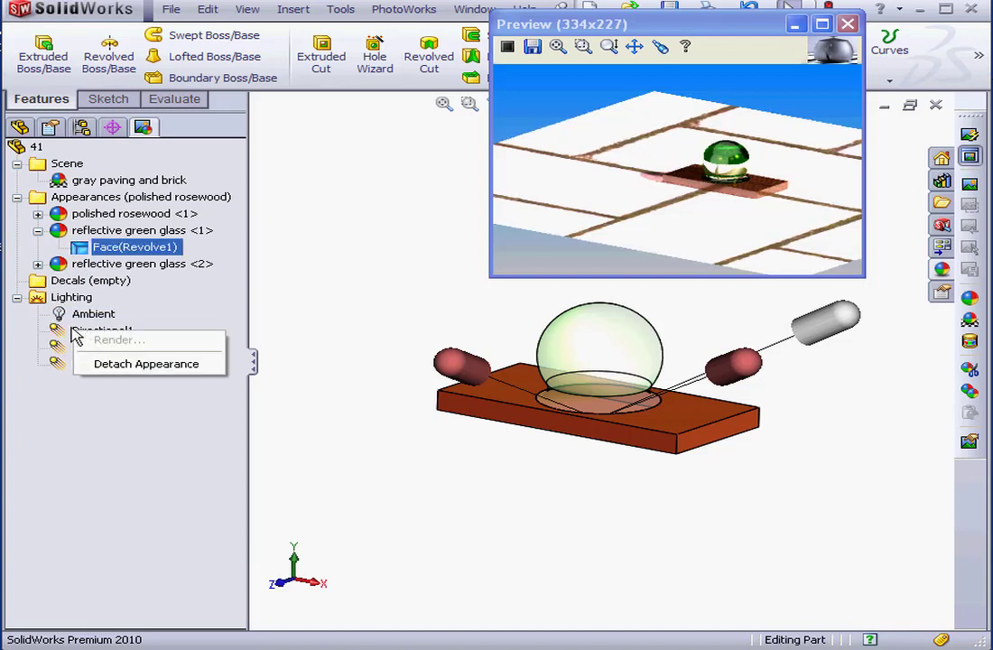
{"action": "right_click", "coordinate": [74, 331]}
{"action": "left_click", "coordinate": [88, 339]}
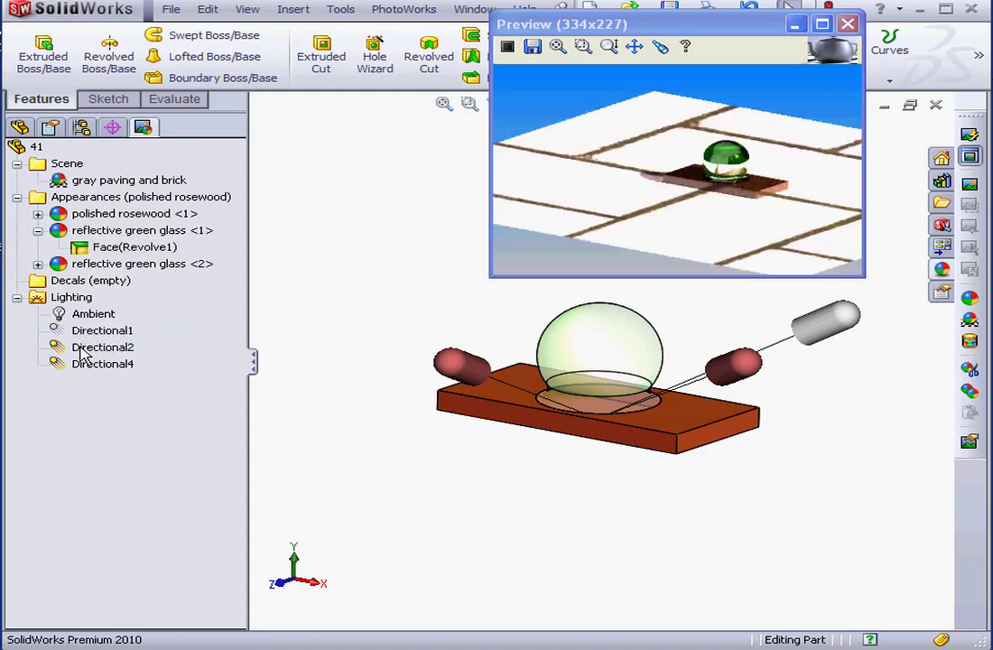
{"action": "right_click", "coordinate": [81, 352]}
{"action": "left_click", "coordinate": [90, 355]}
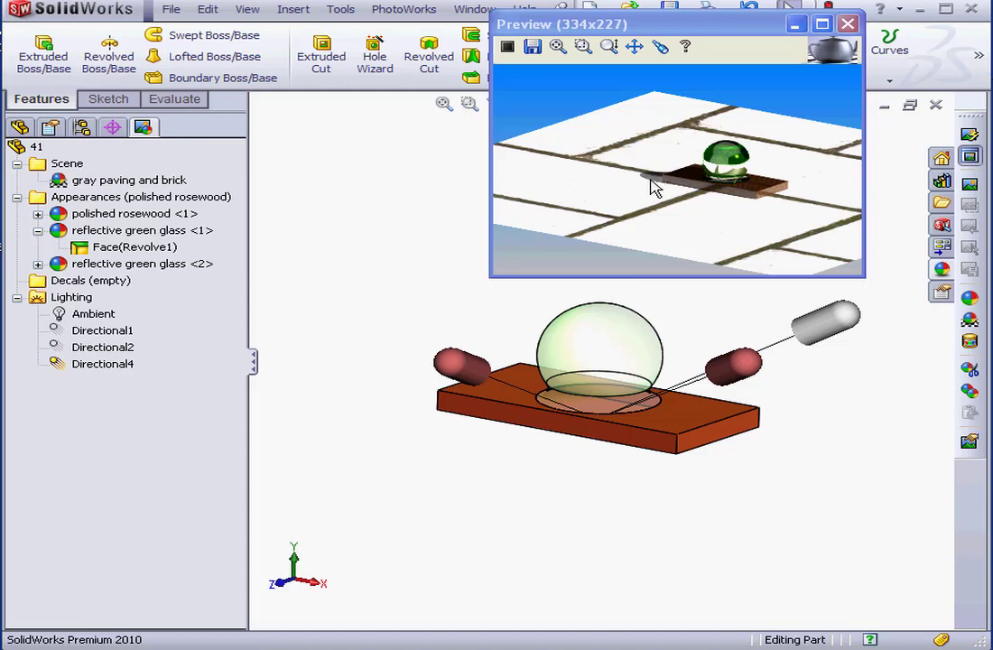
Reposition Directional4 to about 119.71° longitude and 20.53° latitude, and accept its properties.
{"action": "left_click", "coordinate": [20, 127]}
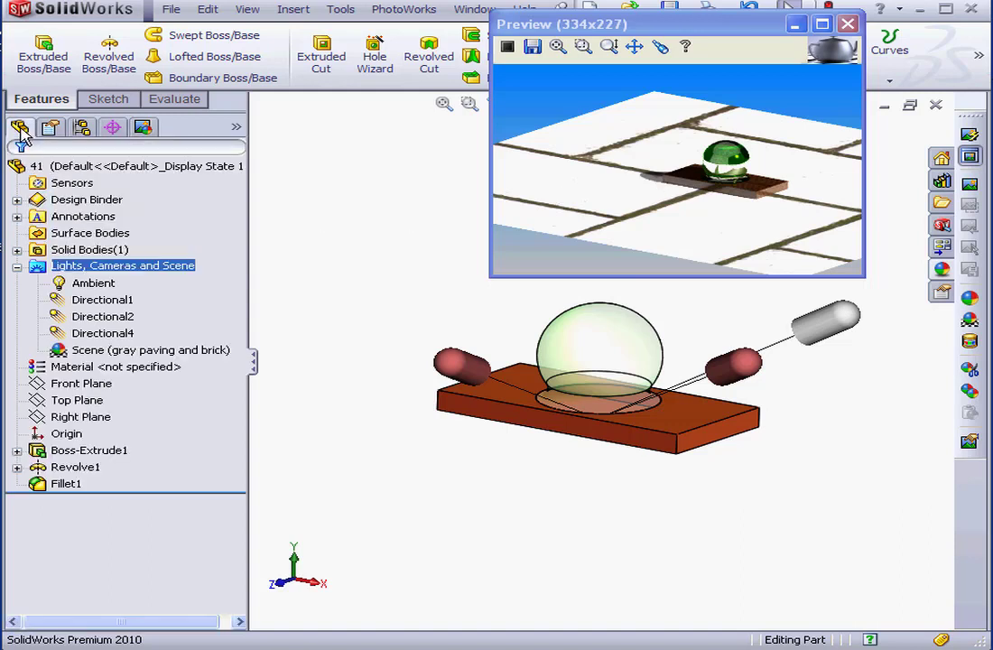
{"action": "right_click", "coordinate": [131, 336]}
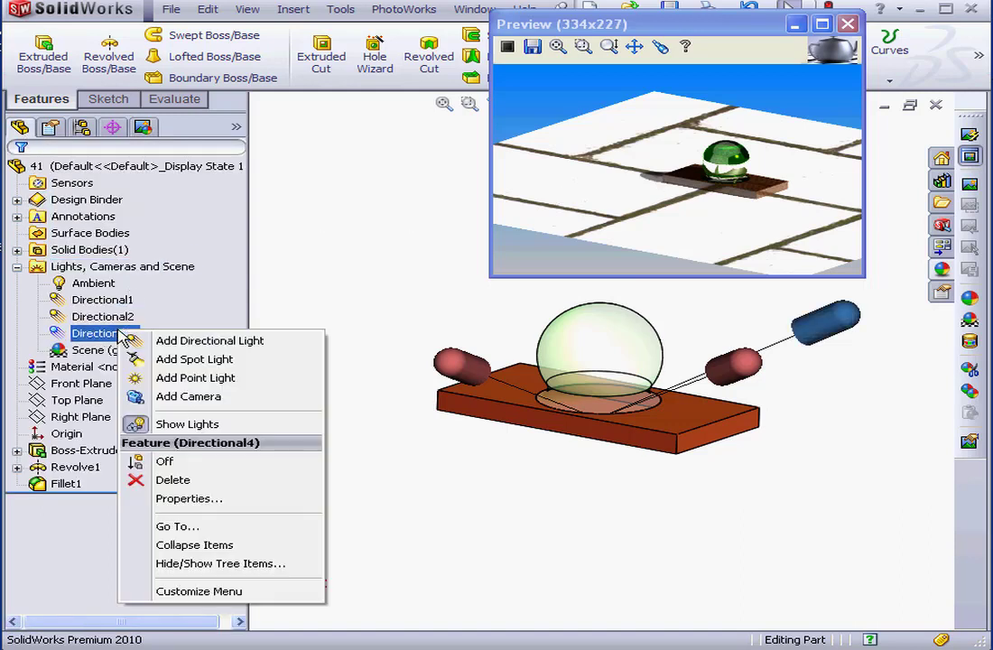
{"action": "left_click", "coordinate": [169, 499]}
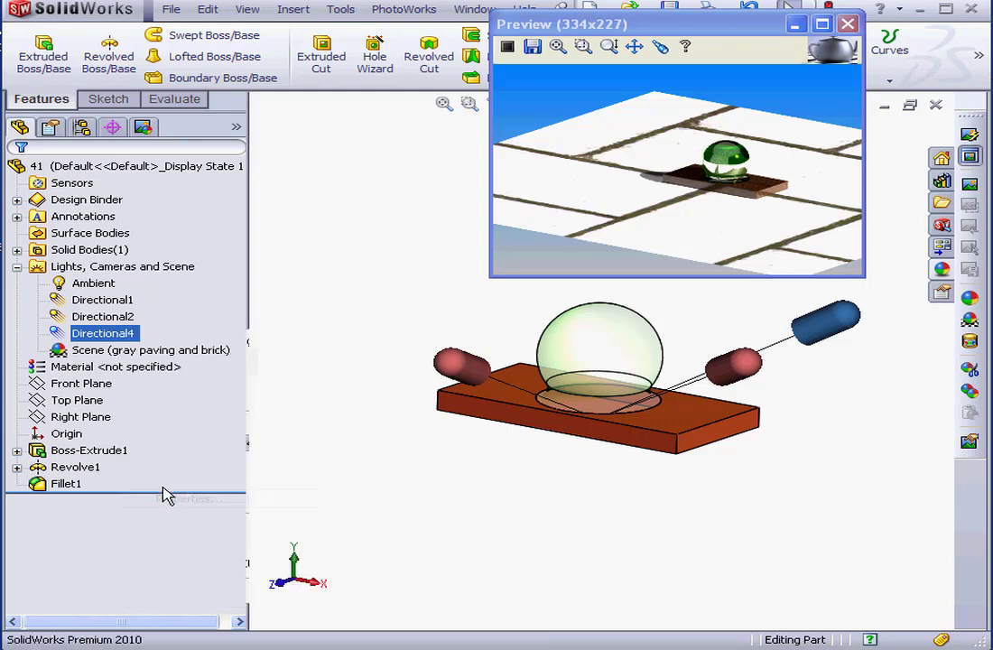
{"action": "left_click_drag", "start_coordinate": [840, 321], "coordinate": [957, 404]}
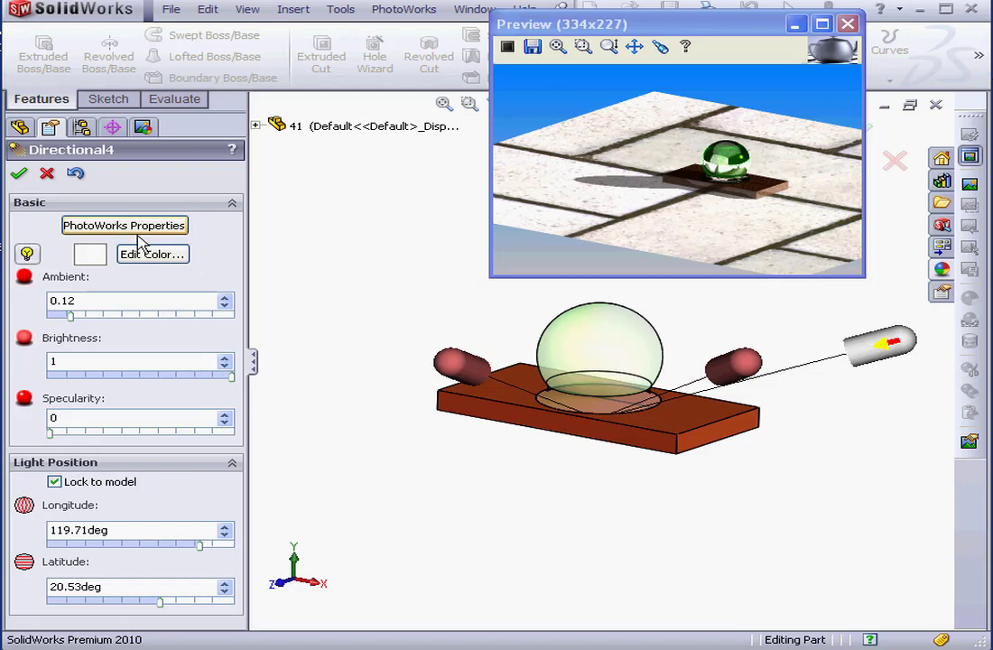
{"action": "left_click", "coordinate": [19, 173]}
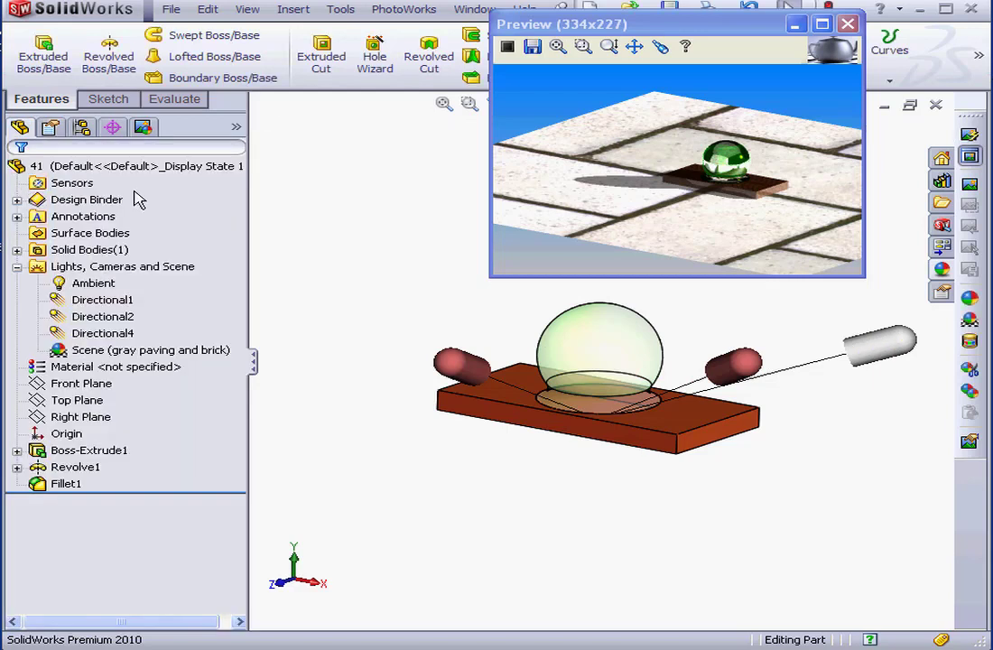
Set the gray paving and brick scene's global shadow control to Opaque and apply it.
{"action": "left_click", "coordinate": [143, 127]}
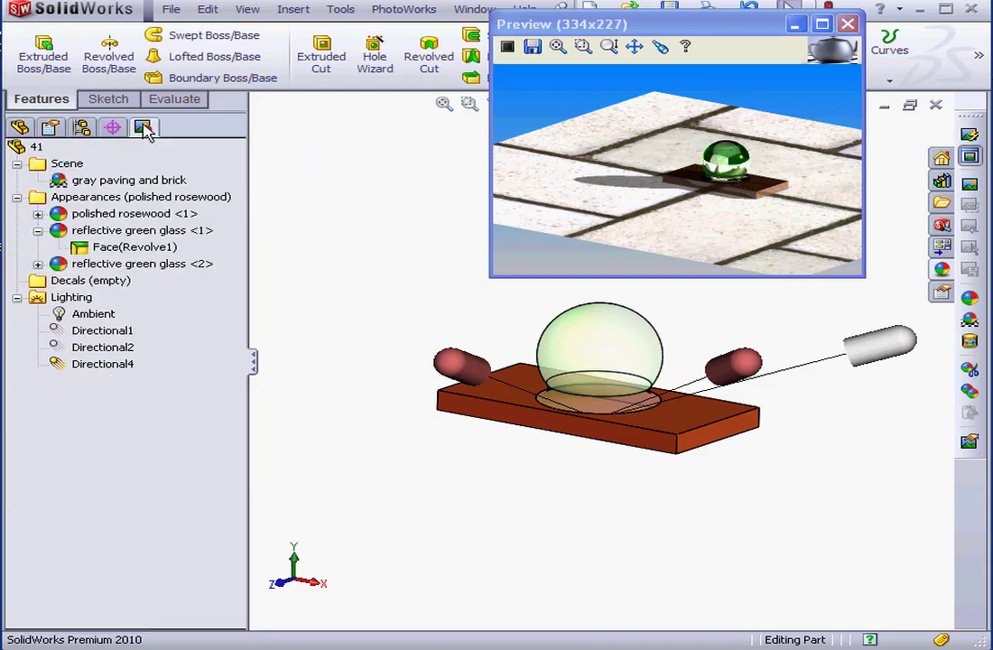
{"action": "right_click", "coordinate": [101, 185]}
{"action": "left_click", "coordinate": [140, 214]}
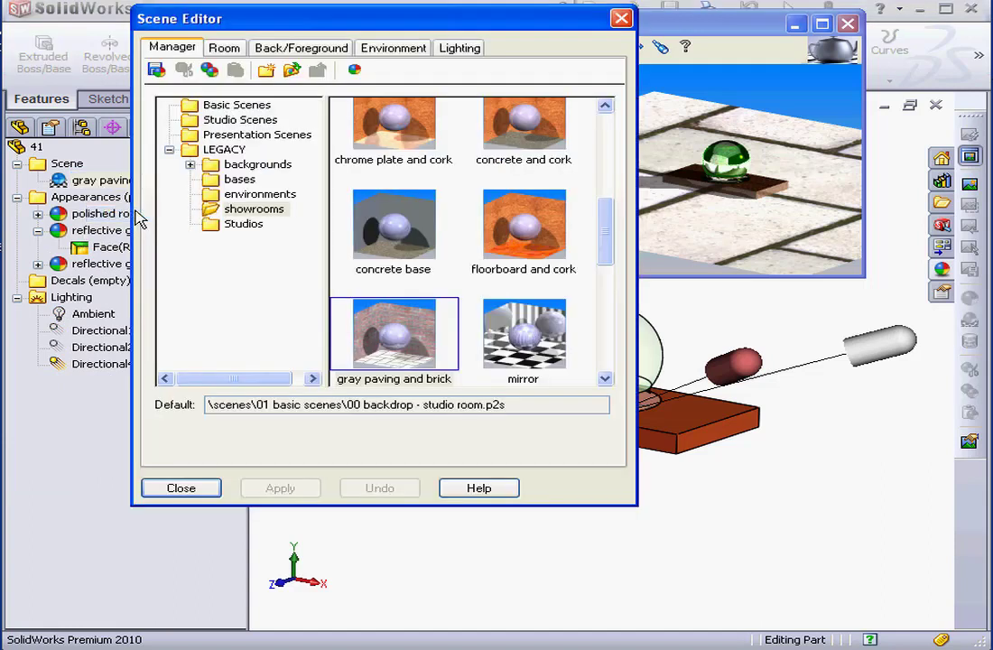
{"action": "left_click", "coordinate": [481, 56]}
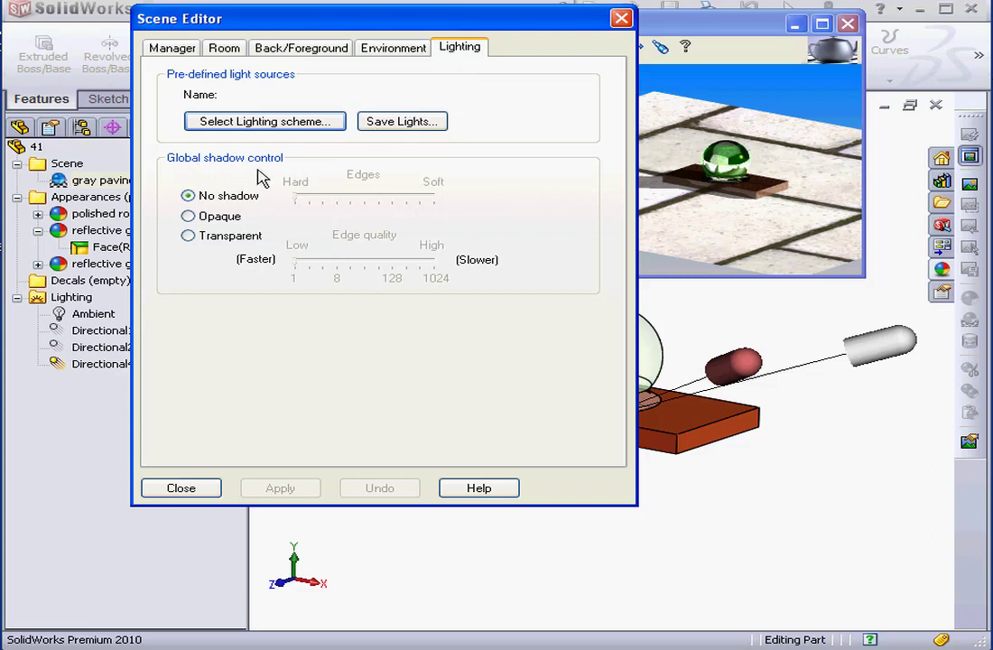
{"action": "left_click", "coordinate": [190, 216]}
{"action": "left_click", "coordinate": [305, 490]}
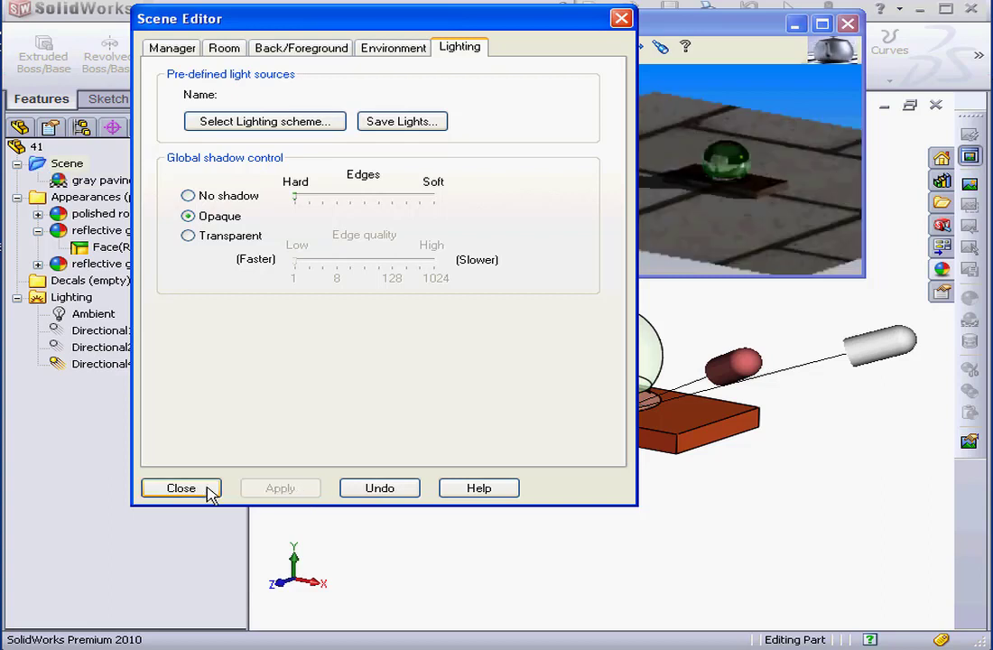
{"action": "left_click", "coordinate": [205, 490]}
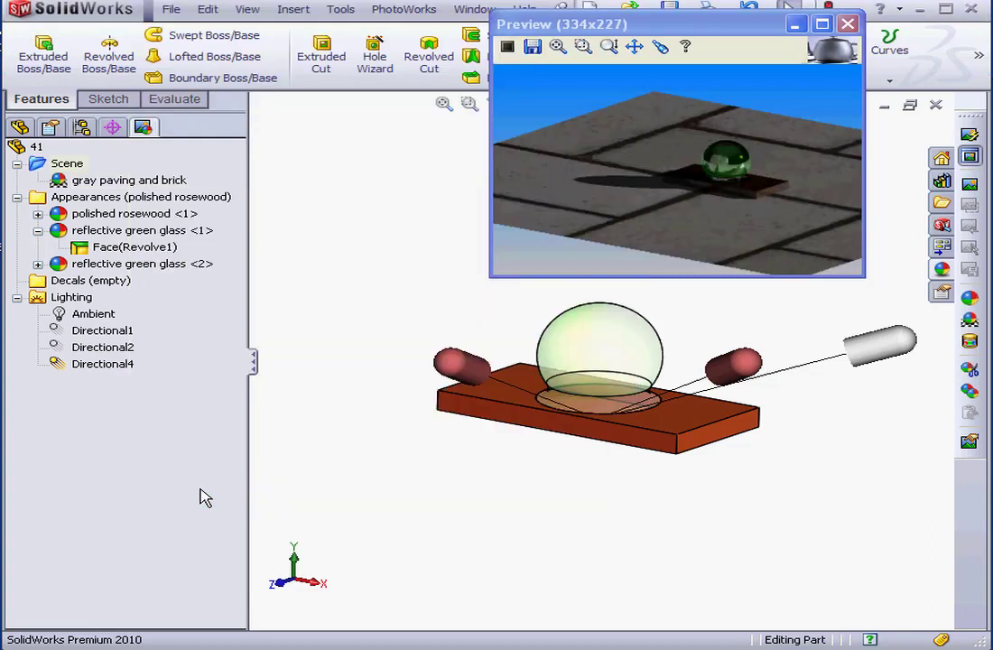
Turn the Directional2 and Directional1 lights back on in the PhotoWorks render lighting.
{"action": "right_click", "coordinate": [112, 354]}
{"action": "left_click", "coordinate": [158, 358]}
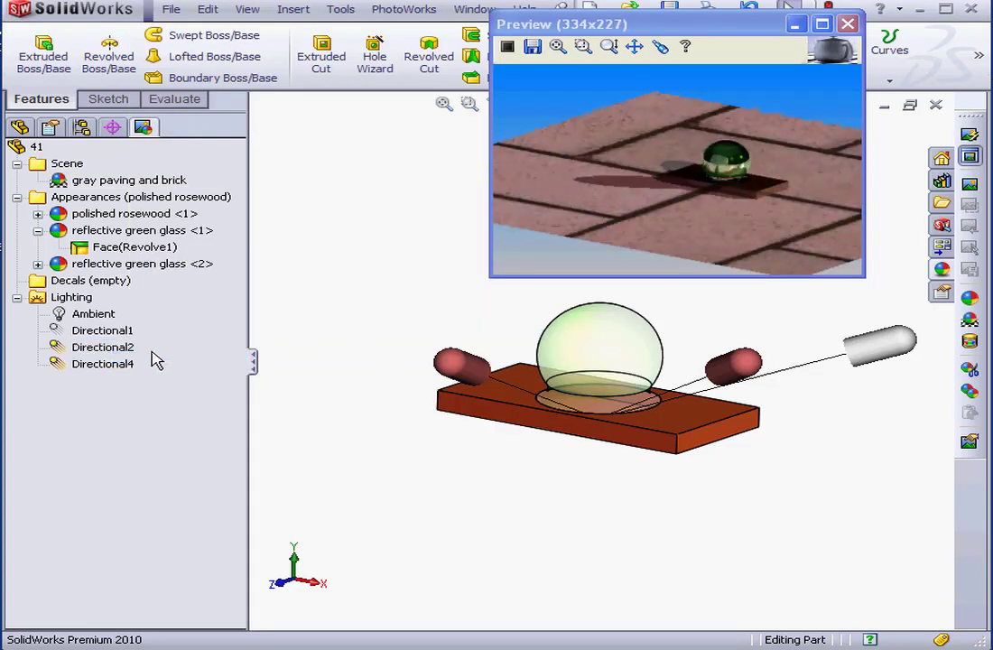
{"action": "right_click", "coordinate": [113, 331]}
{"action": "left_click", "coordinate": [148, 341]}
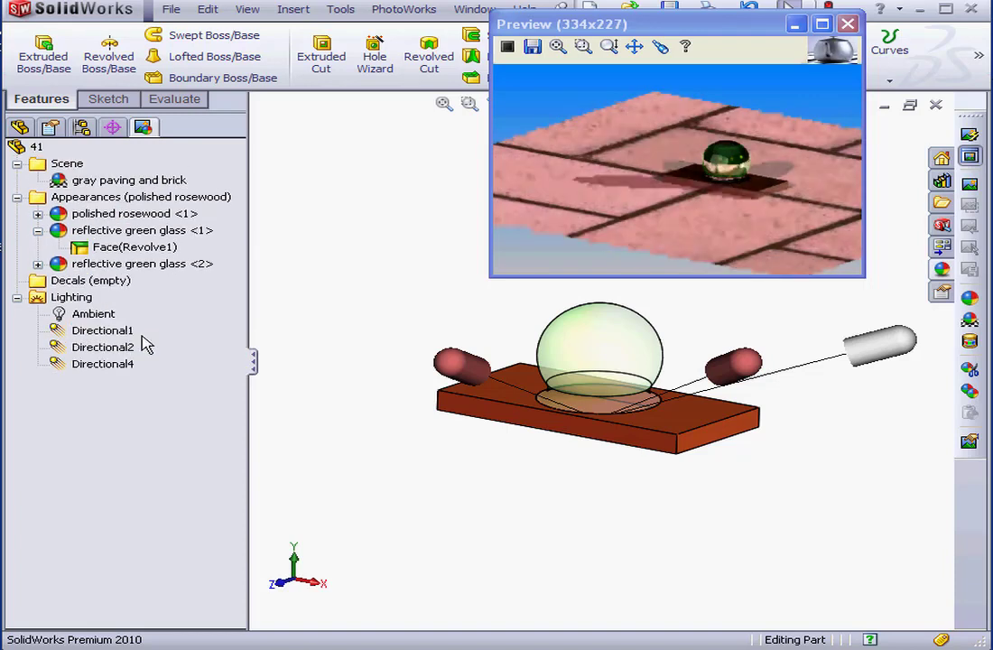